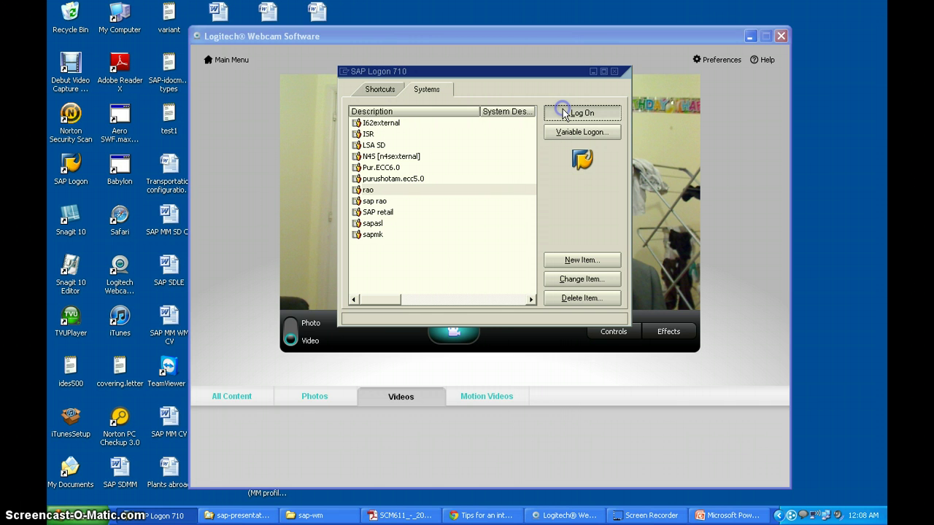
# Step: Log on to client 800 with the saved user name and the account password
pyautogui.click(565, 114)
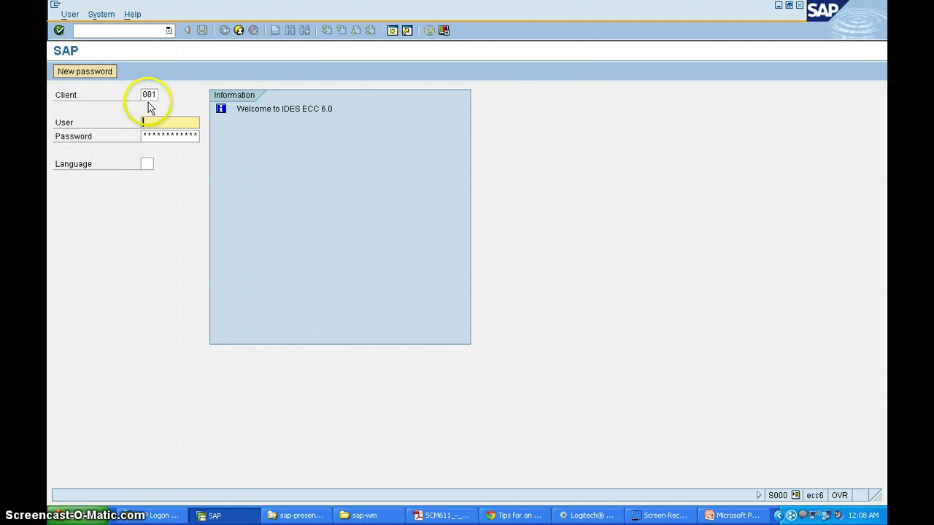
pyautogui.click(157, 95)
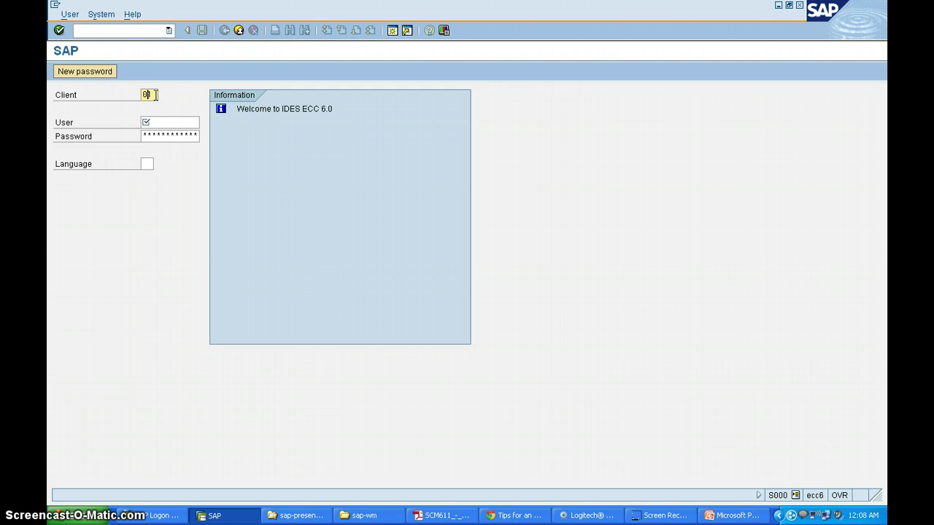
pyautogui.click(155, 95)
pyautogui.press('BackSpace')
pyautogui.click(154, 95)
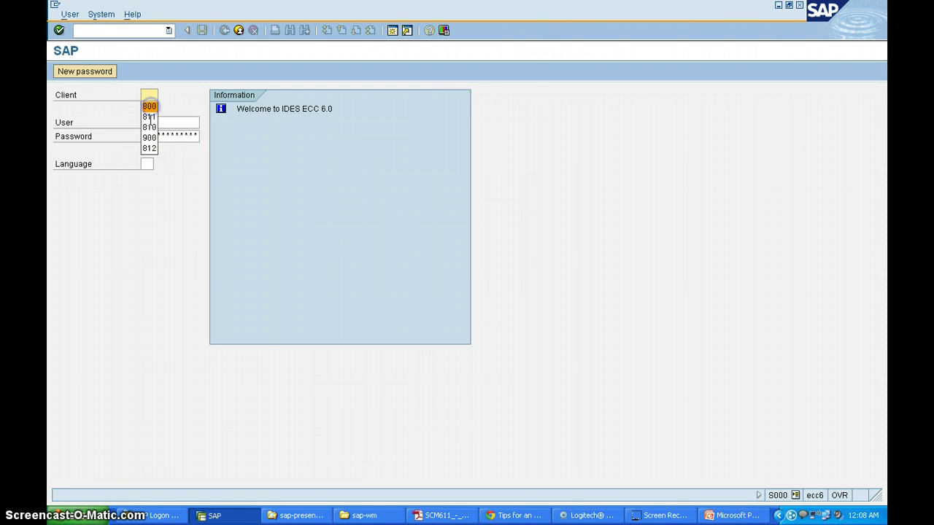
pyautogui.click(152, 107)
pyautogui.click(154, 123)
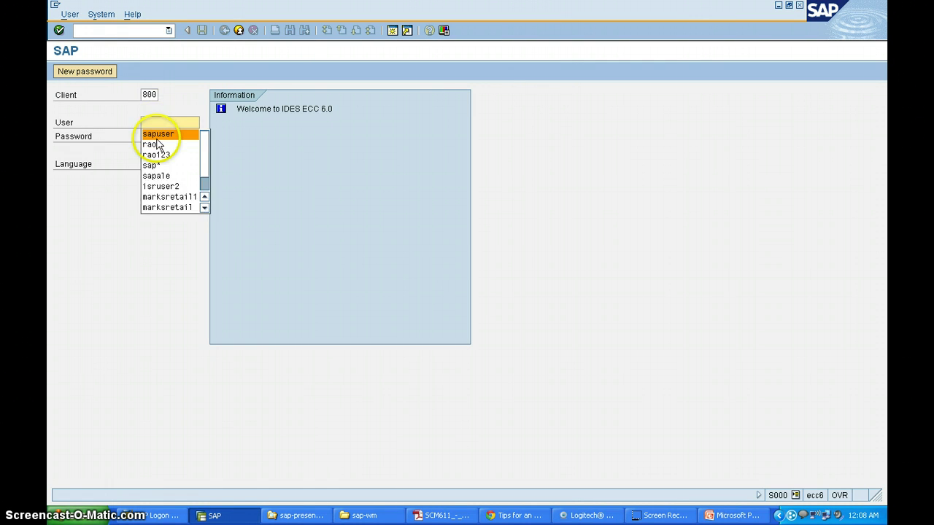
pyautogui.click(155, 135)
pyautogui.click(156, 138)
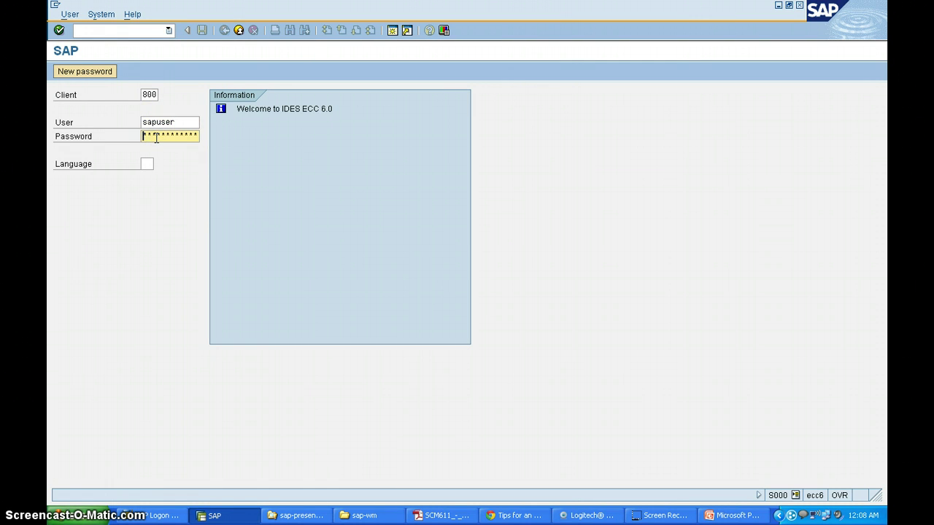
pyautogui.write('*')
pyautogui.press('Return')
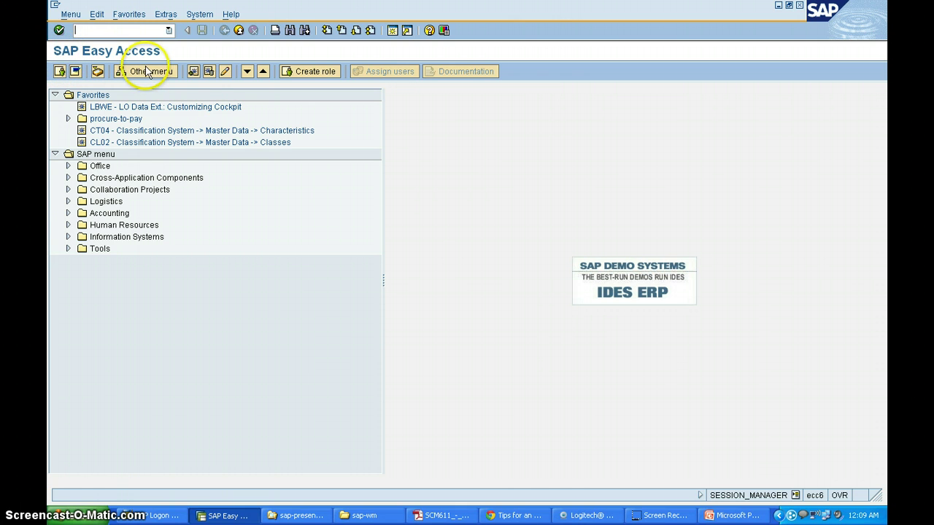
# Step: Go to Logistics > Sales and Distribution > Master Data > Business Partner > Customer > Create and start XD01 - Complete
pyautogui.click(68, 202)
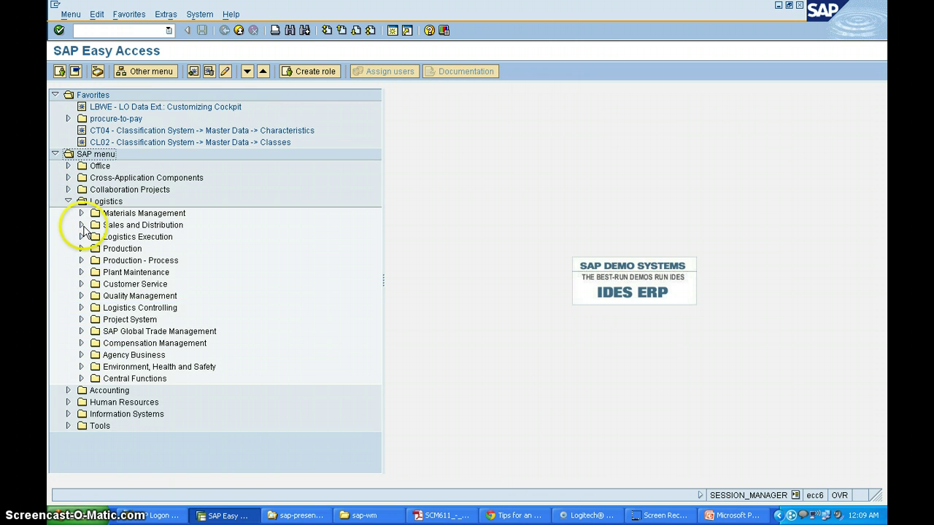
pyautogui.click(82, 226)
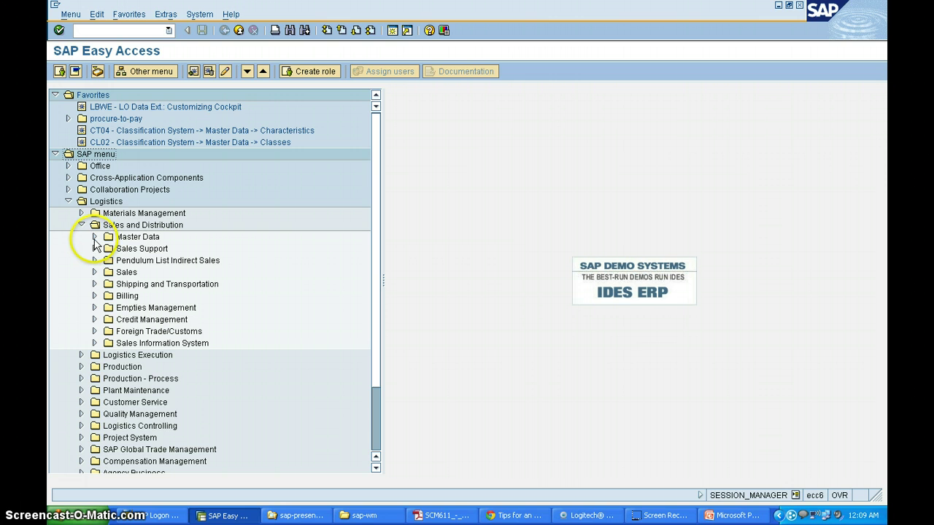
pyautogui.click(94, 237)
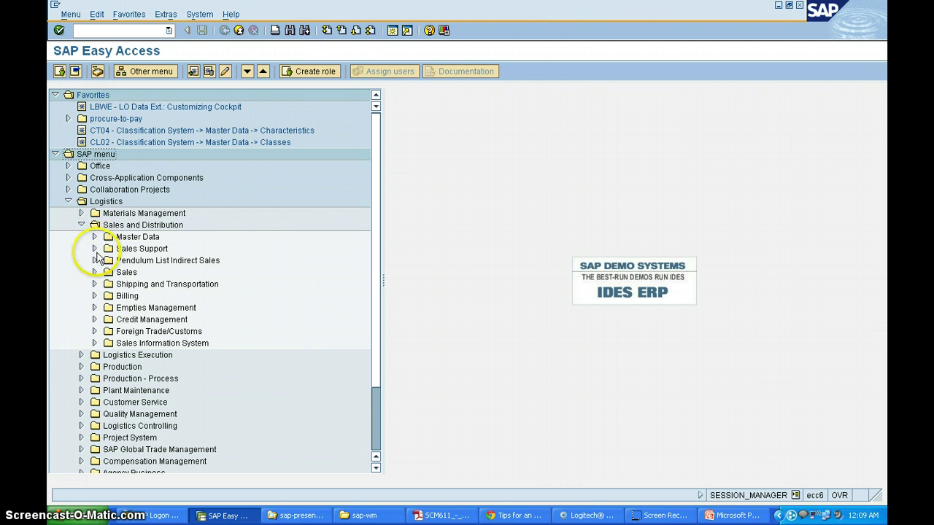
pyautogui.click(107, 249)
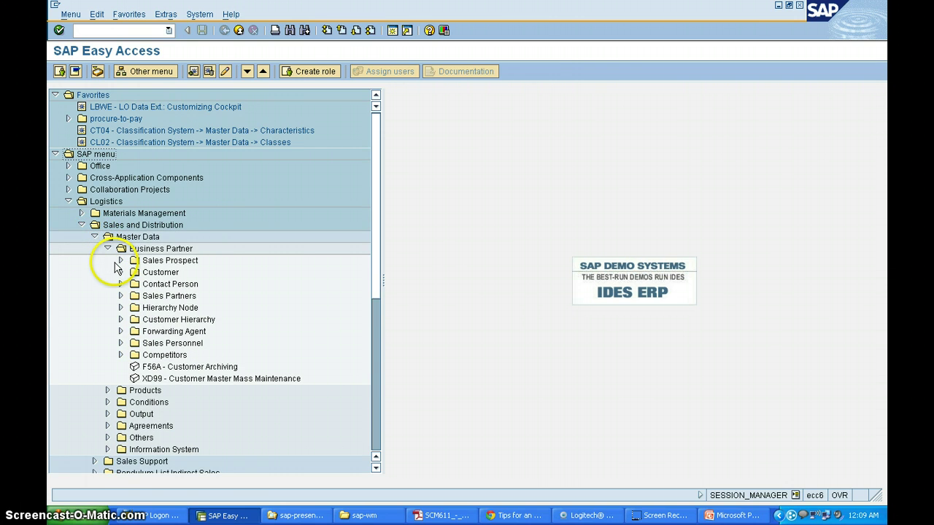
pyautogui.click(133, 286)
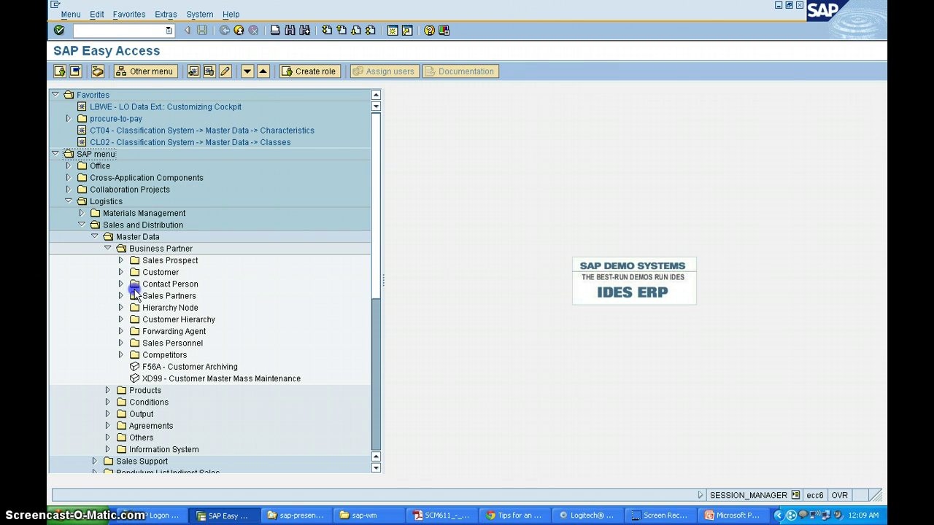
pyautogui.click(132, 285)
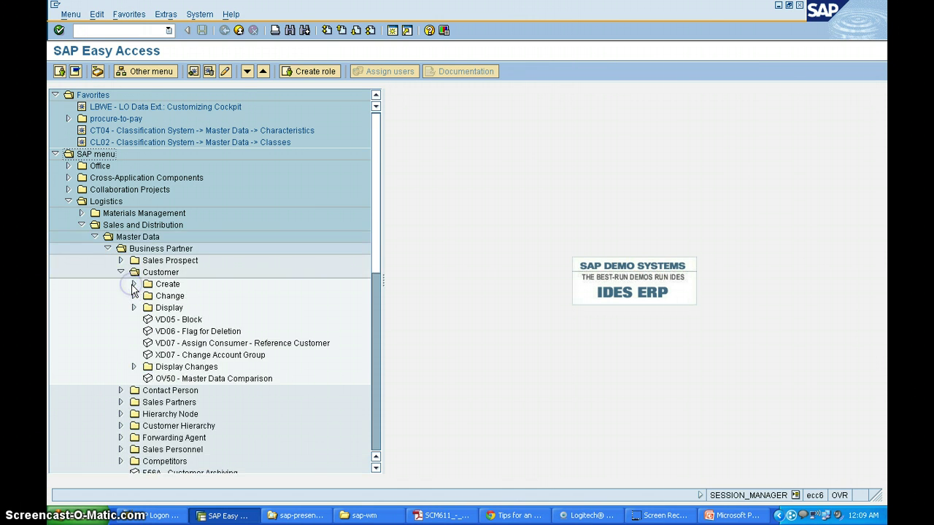
pyautogui.click(132, 286)
pyautogui.click(162, 309)
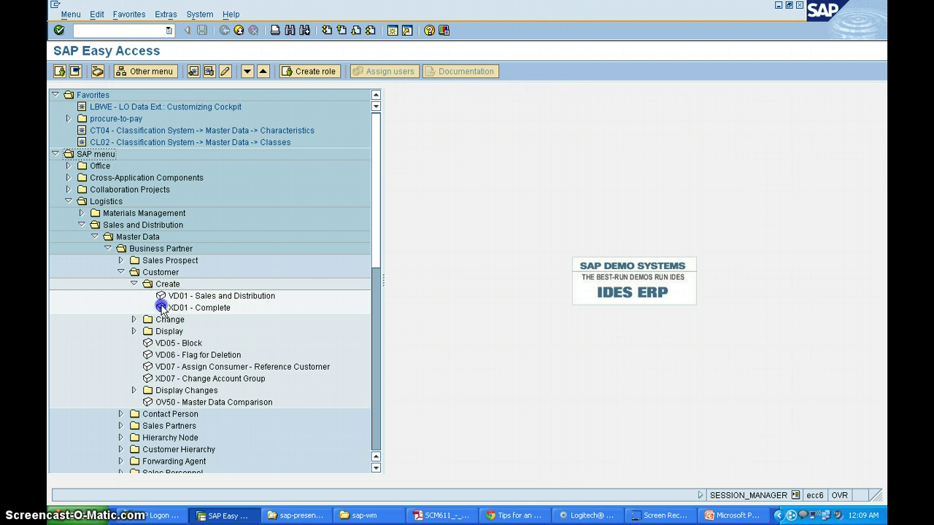
pyautogui.doubleClick(162, 309)
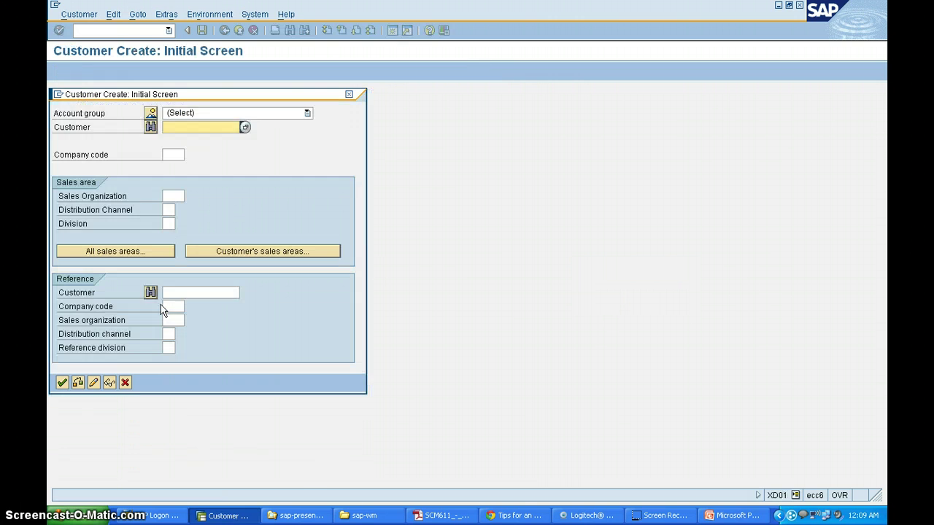
# Step: Choose account group 0001 Sold-to party
pyautogui.click(307, 112)
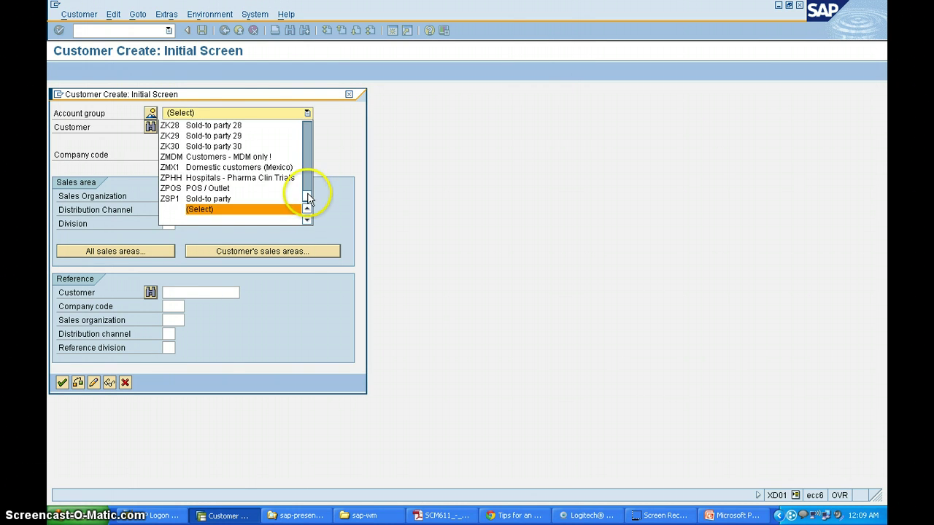
pyautogui.moveTo(309, 192); pyautogui.dragTo(305, 123)
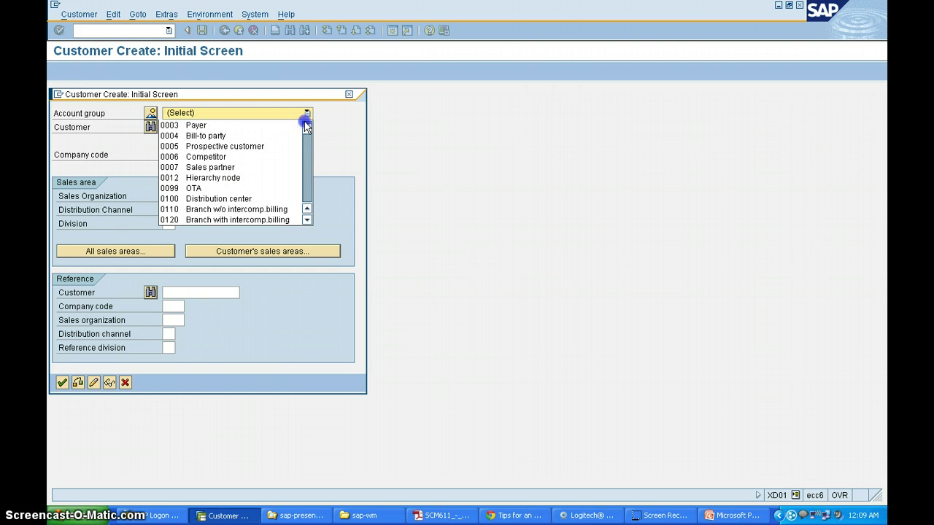
pyautogui.scroll(1, 273, 121)
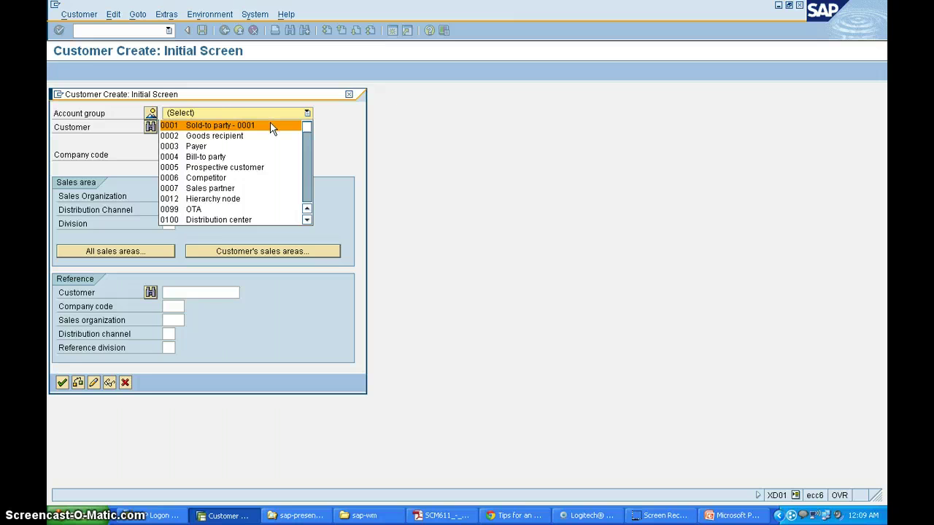
pyautogui.click(271, 125)
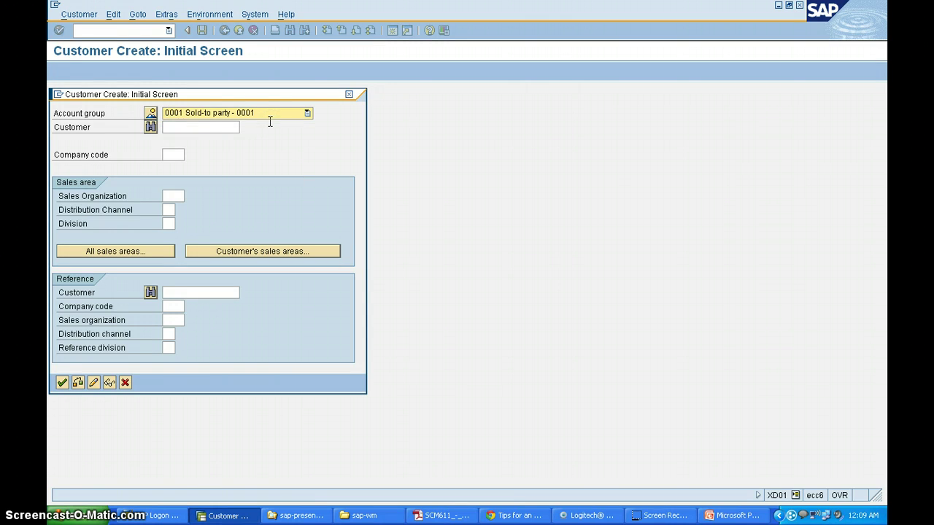
# Step: Enter company code 1000, sales org 1000, distribution channel 10 and division 00, then continue
pyautogui.click(173, 156)
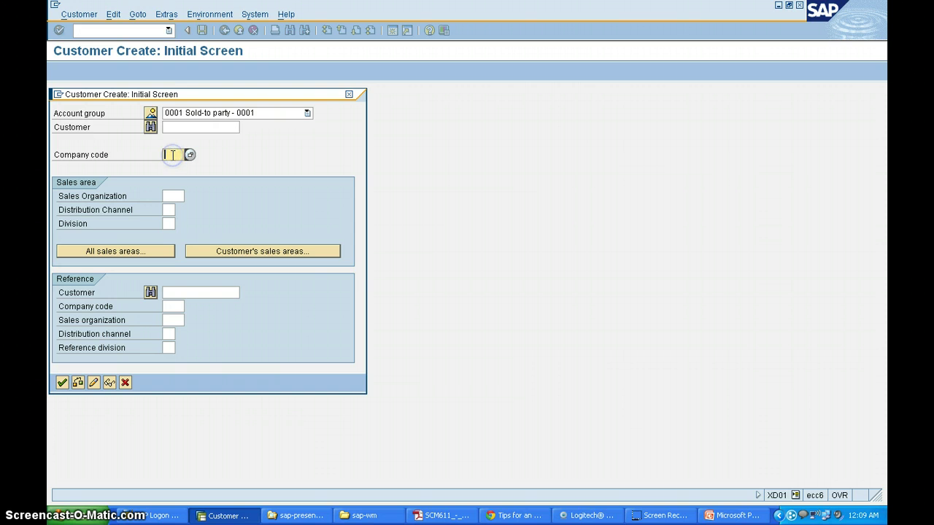
pyautogui.click(173, 155)
pyautogui.write('1000')
pyautogui.click(173, 194)
pyautogui.write('1')
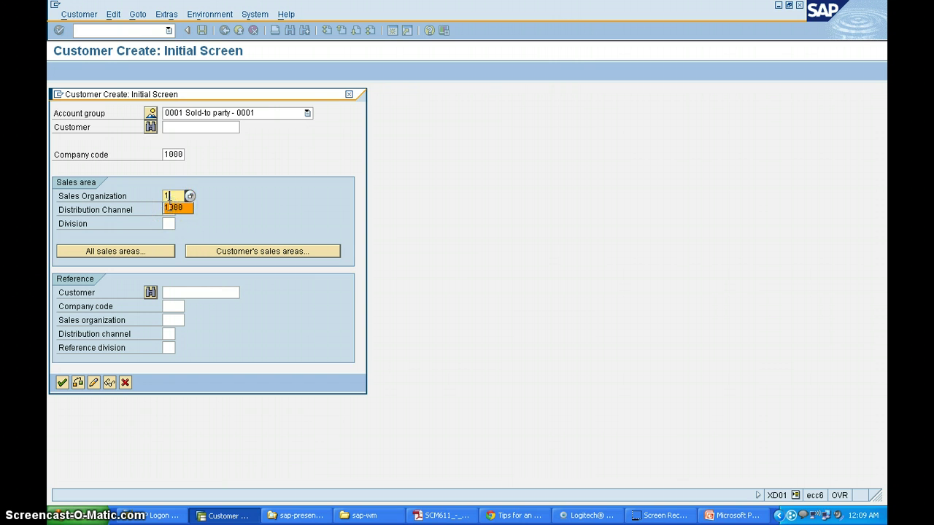
pyautogui.click(169, 207)
pyautogui.click(174, 209)
pyautogui.write('10')
pyautogui.click(170, 222)
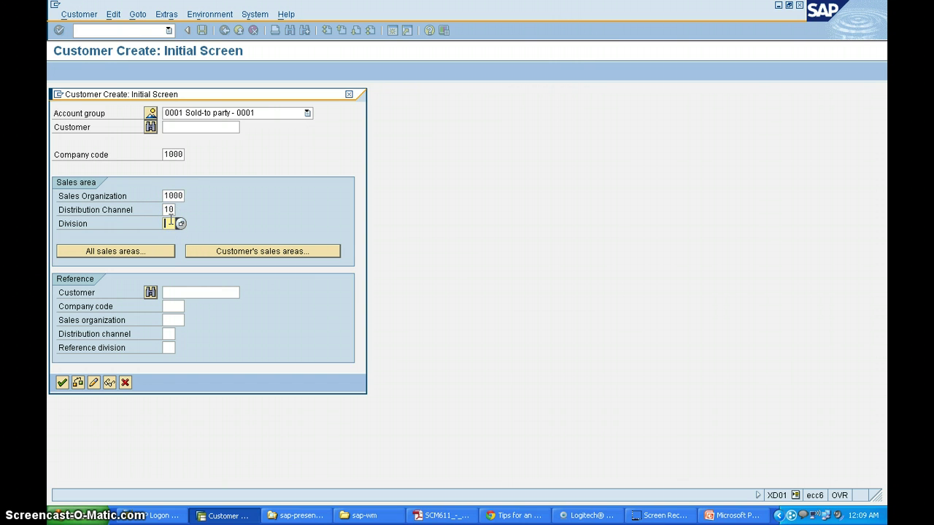
pyautogui.write('00')
pyautogui.click(150, 292)
pyautogui.press('Return')
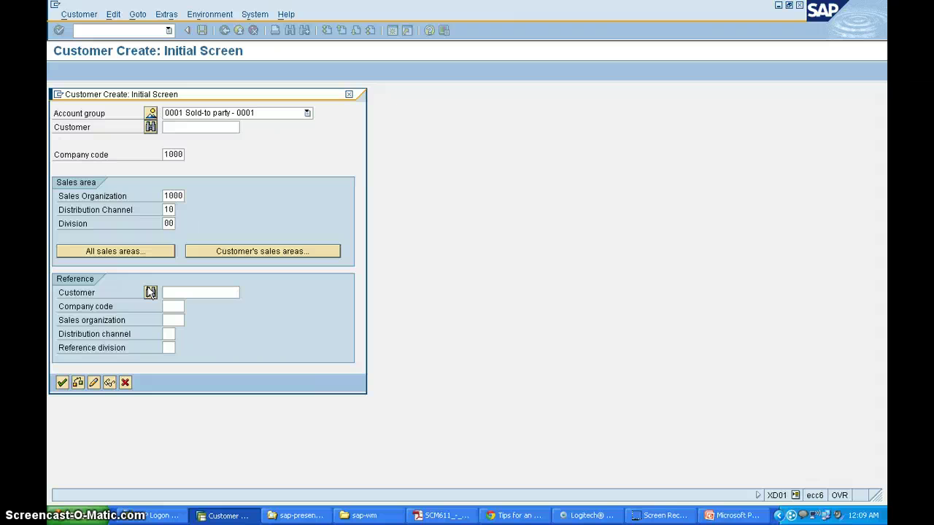
pyautogui.click(62, 383)
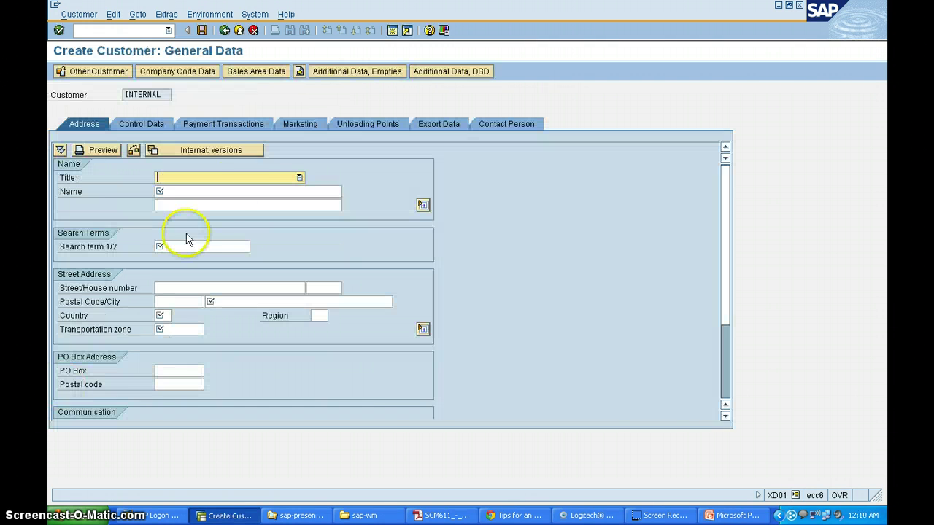
# Step: Enter customer name vgh ltd and search term vgh
pyautogui.click(214, 189)
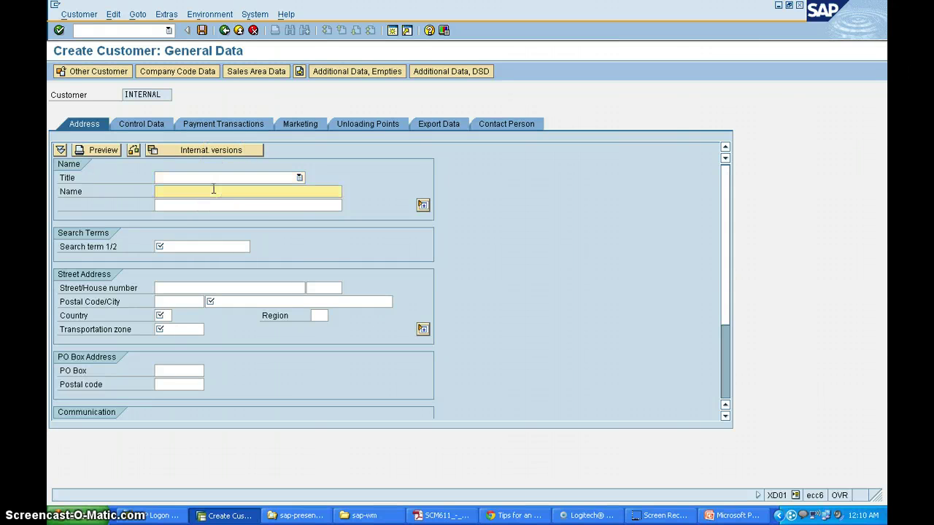
pyautogui.write('vgh ltd')
pyautogui.click(188, 245)
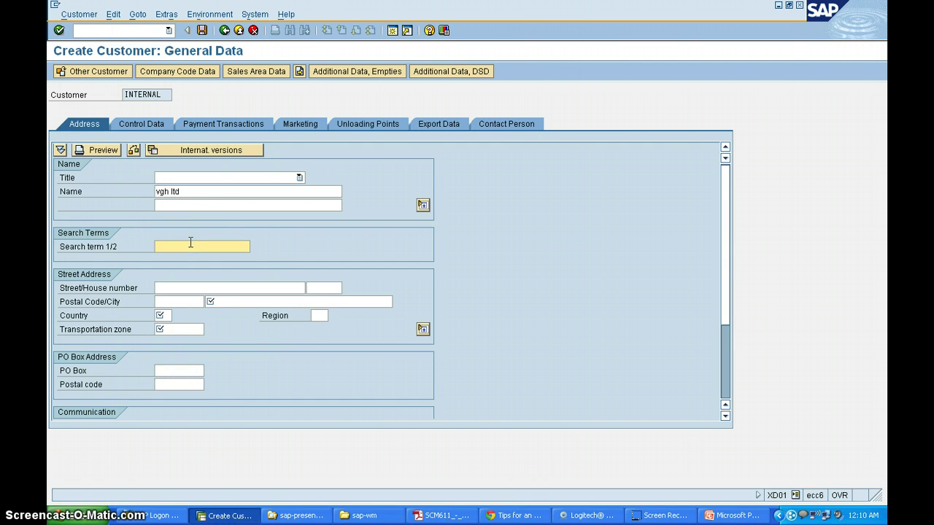
pyautogui.write('vg')
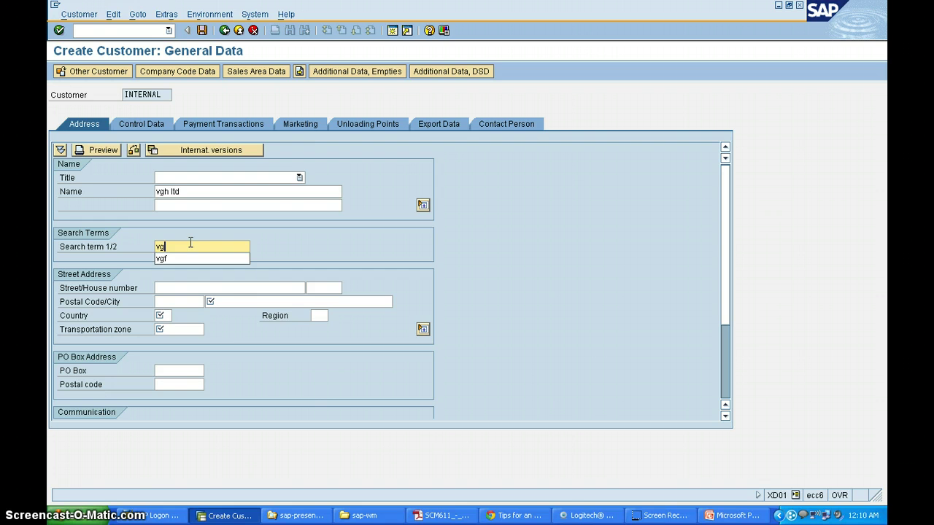
pyautogui.write('h')
pyautogui.click(223, 302)
pyautogui.write('h')
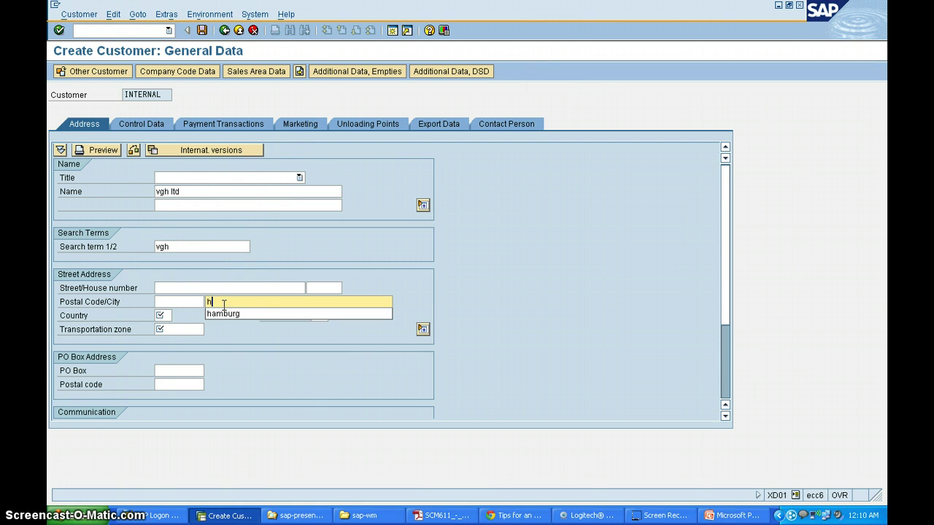
pyautogui.click(219, 314)
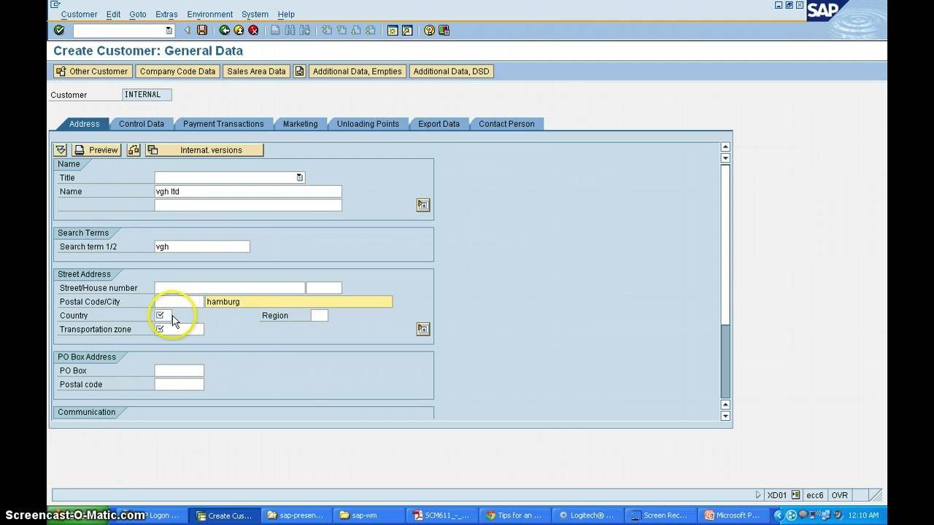
pyautogui.click(169, 315)
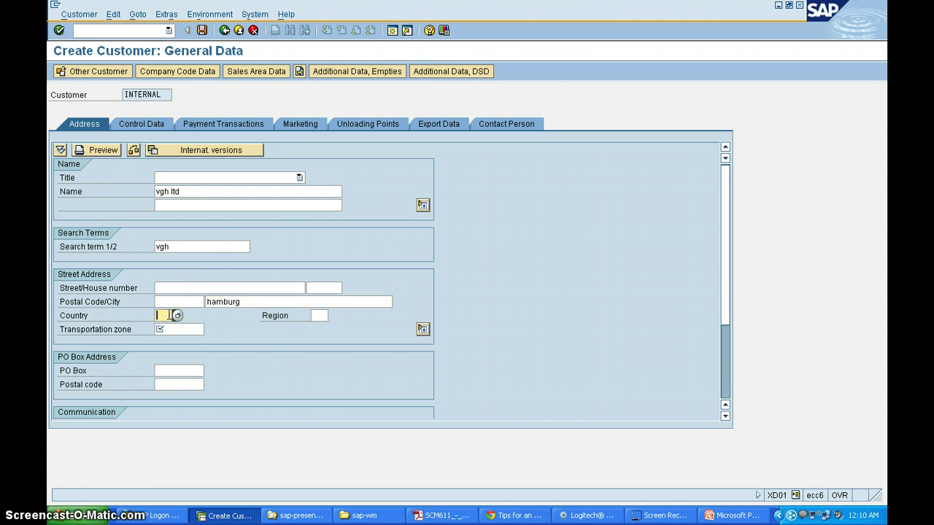
pyautogui.write('de')
pyautogui.click(179, 329)
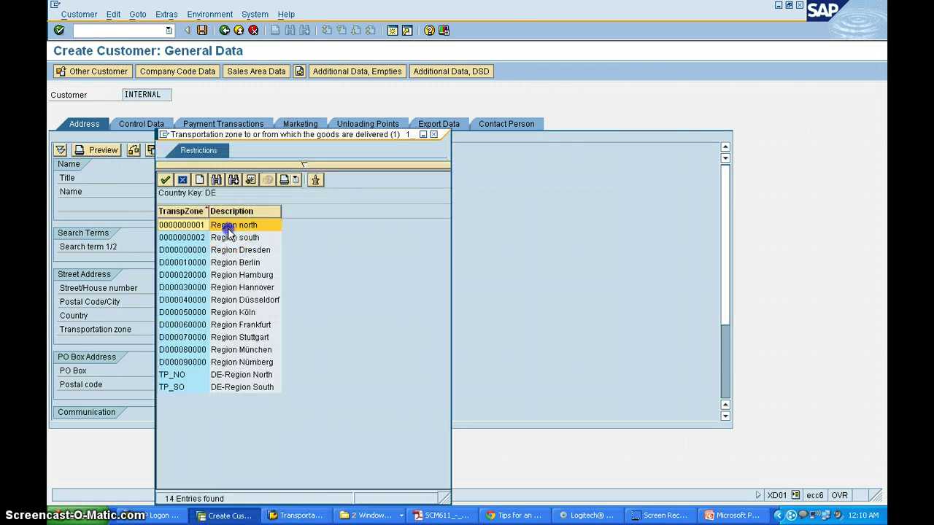
pyautogui.doubleClick(228, 229)
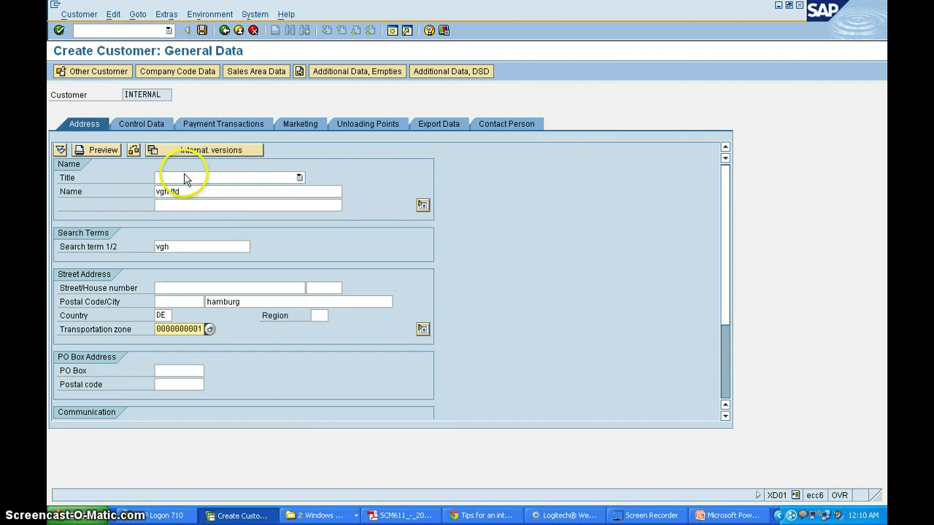
pyautogui.click(150, 126)
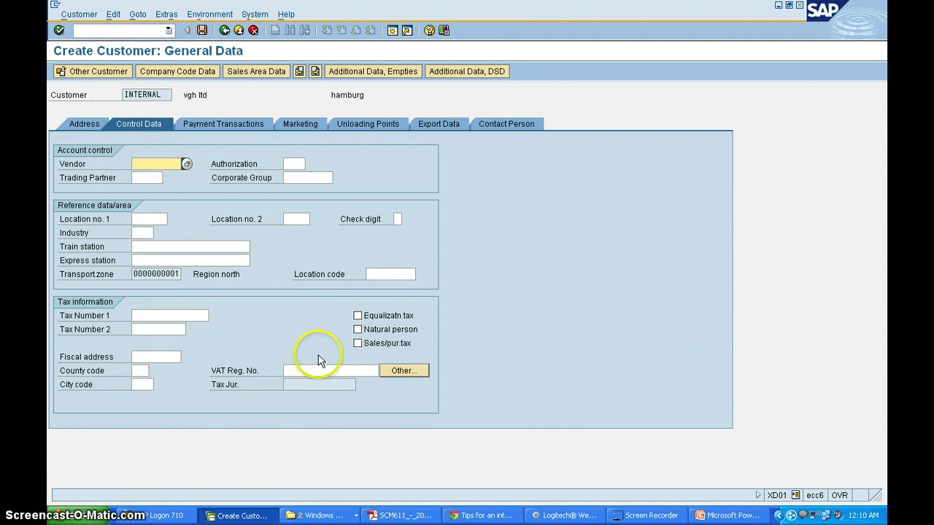
pyautogui.click(304, 369)
pyautogui.write('de')
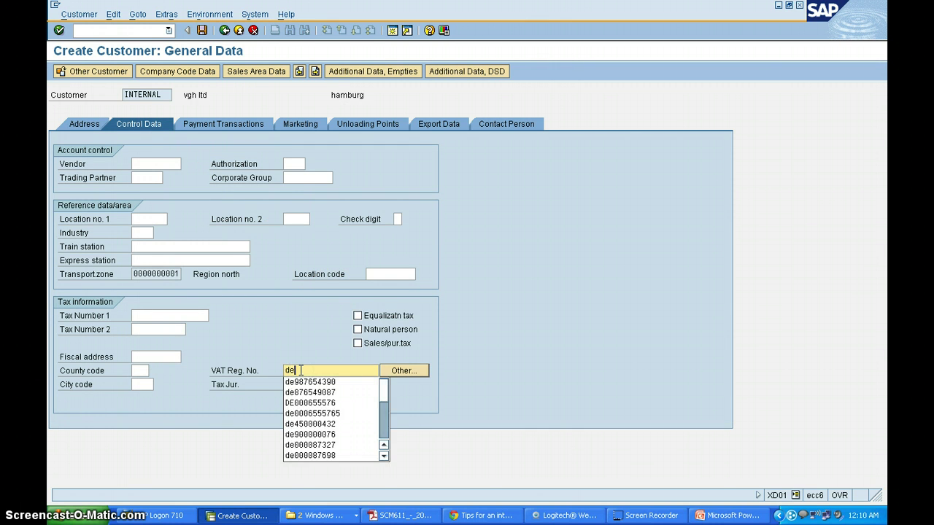
pyautogui.click(310, 381)
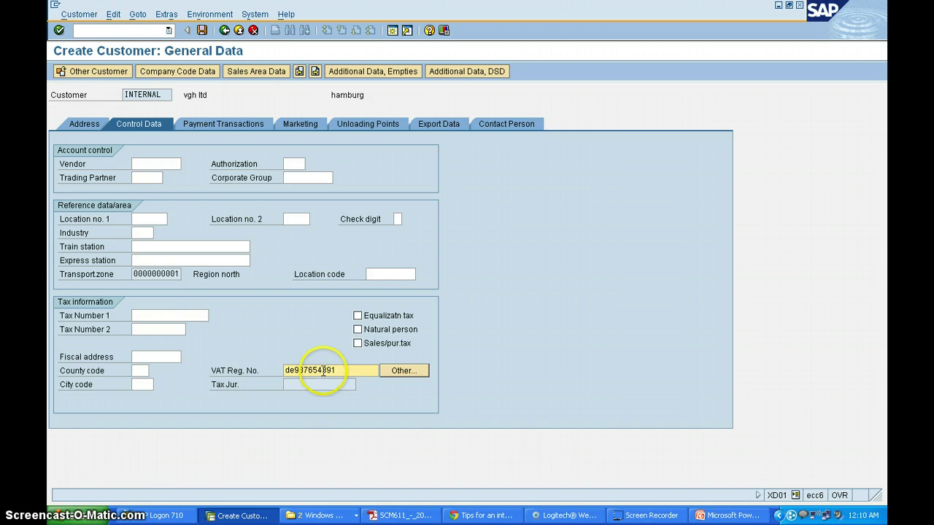
pyautogui.press('Return')
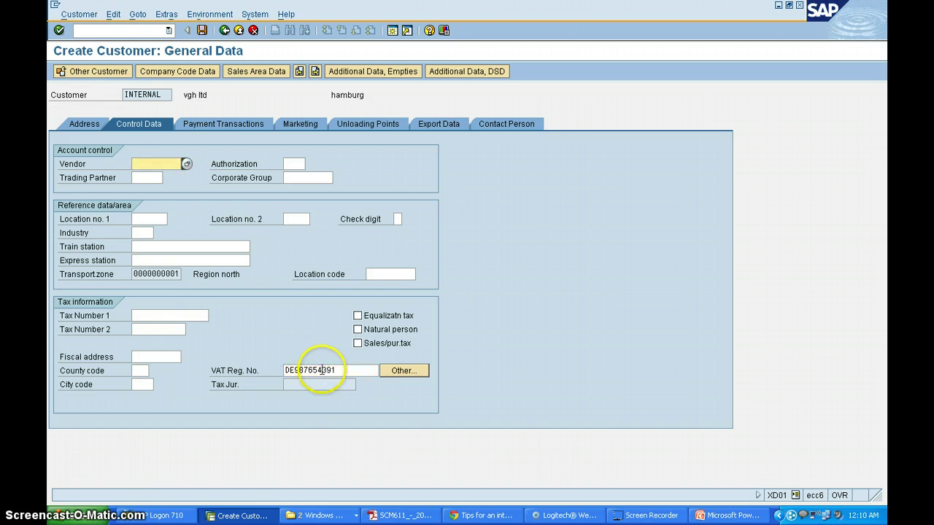
# Step: Review the Payment Transactions and Marketing tabs
pyautogui.click(243, 125)
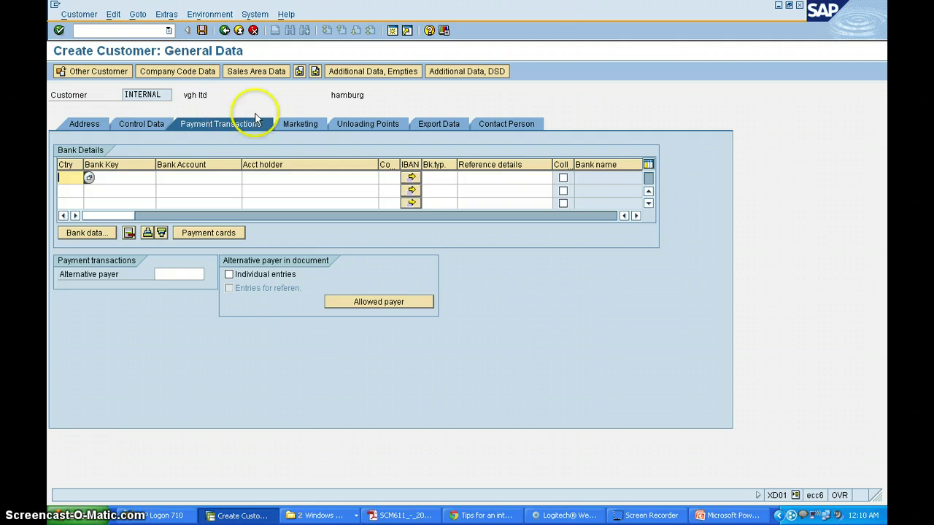
pyautogui.click(302, 125)
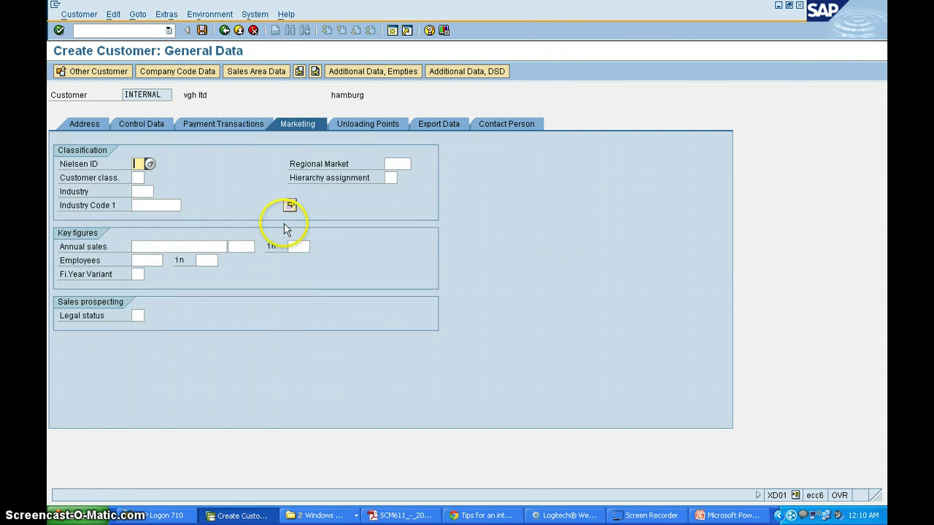
pyautogui.click(208, 72)
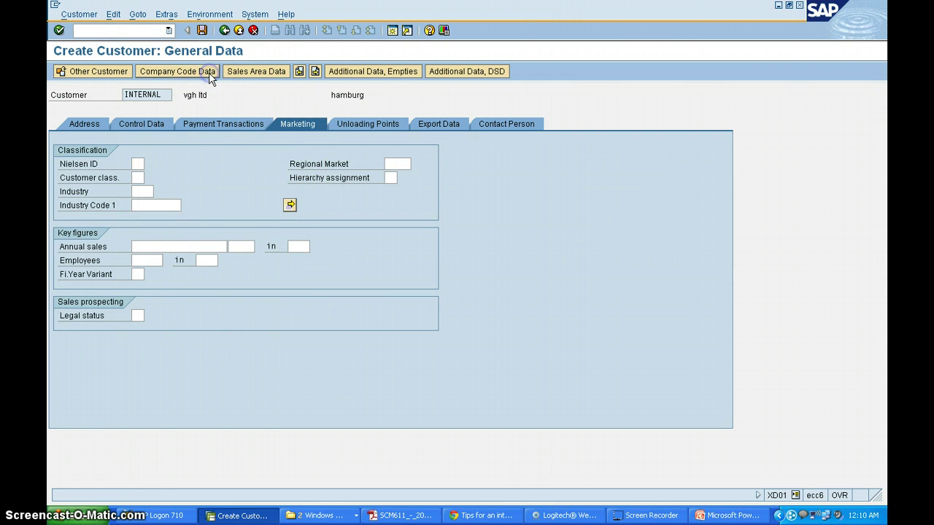
# Step: Enter reconciliation account 140000 and sort key 001 for company code 1000
pyautogui.click(163, 179)
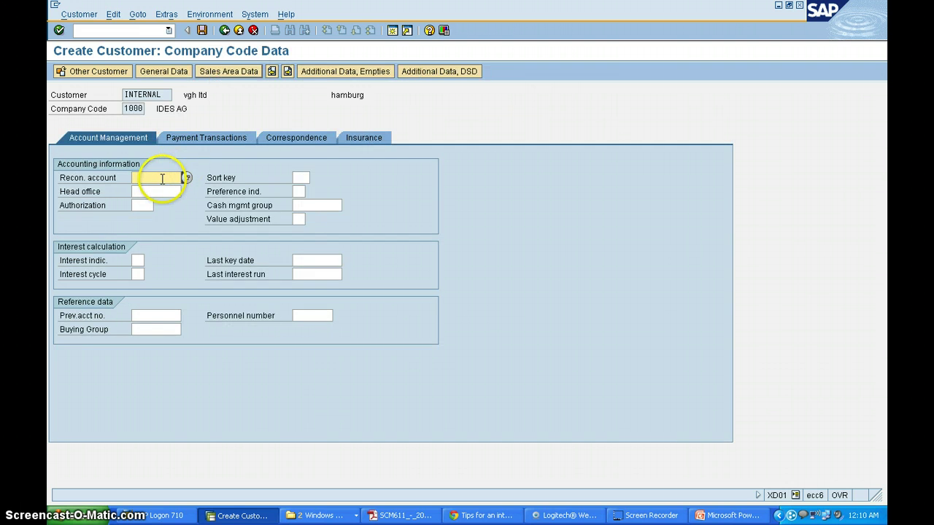
pyautogui.click(156, 188)
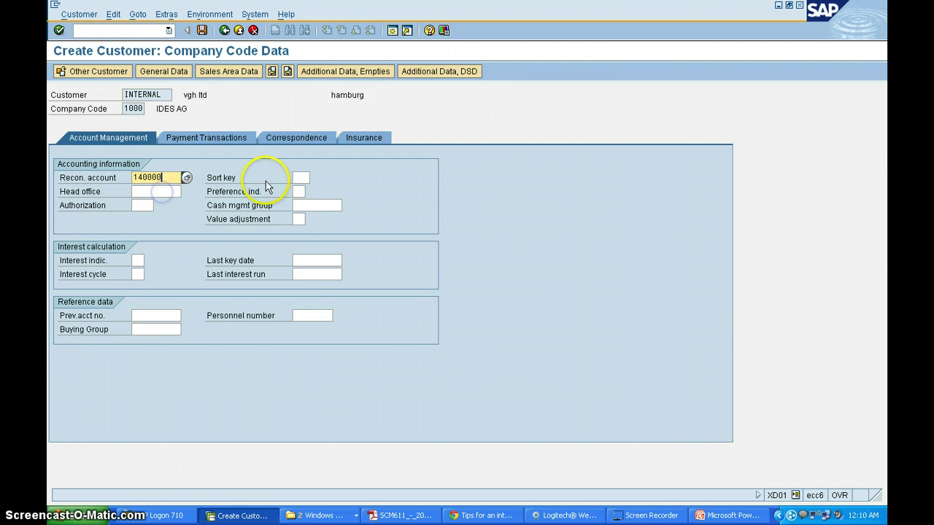
pyautogui.click(300, 179)
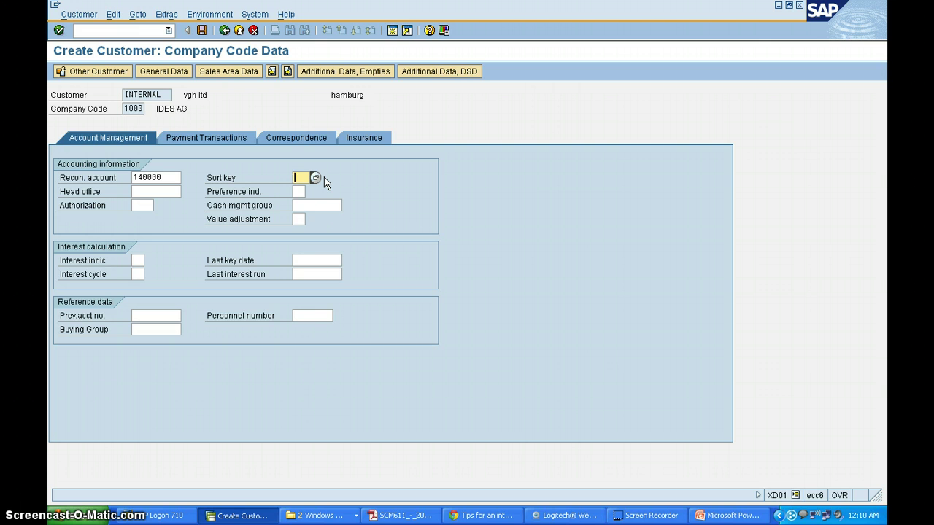
pyautogui.write('001')
pyautogui.click(229, 139)
pyautogui.click(180, 176)
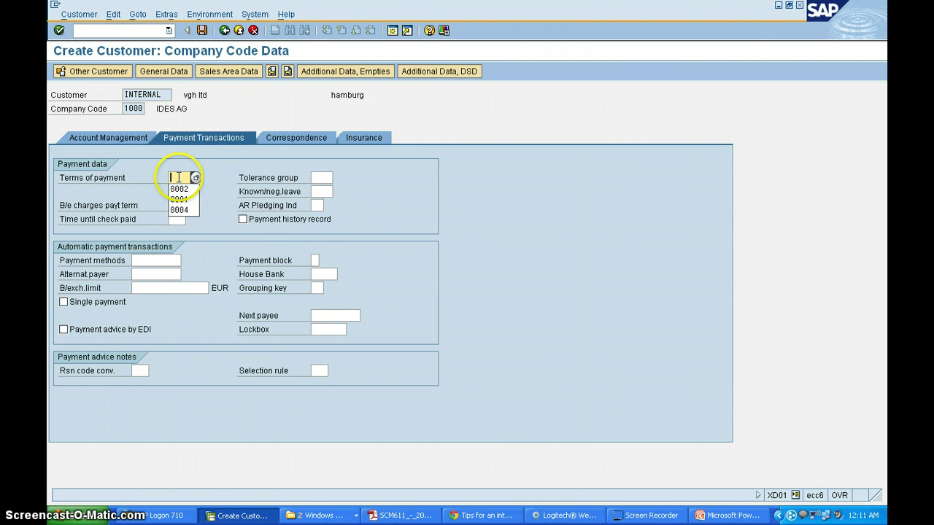
# Step: In Sales Area Data, set shipping conditions to 02 Standard
pyautogui.click(224, 75)
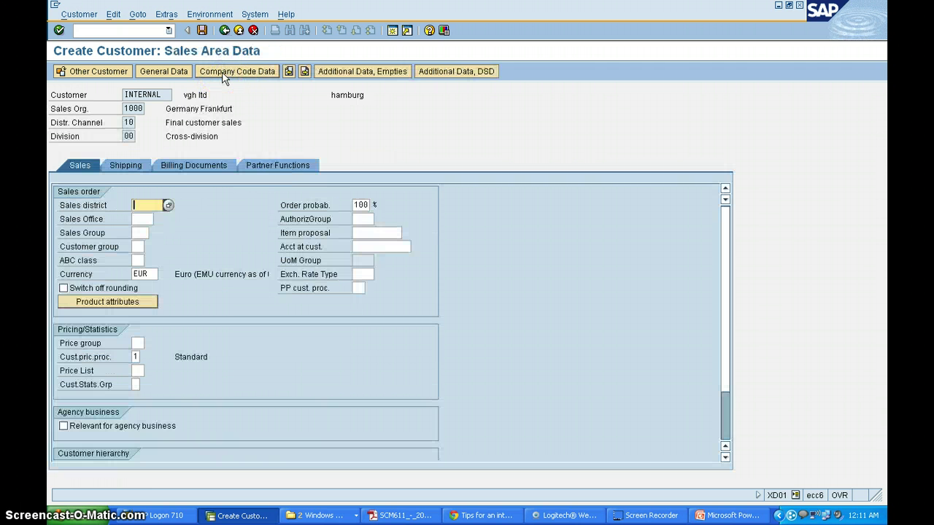
pyautogui.click(133, 170)
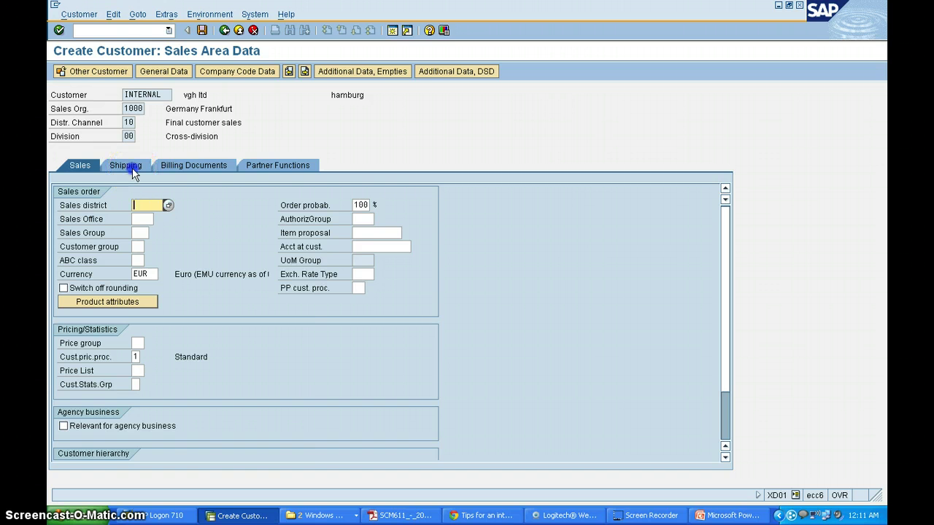
pyautogui.click(164, 222)
pyautogui.click(162, 230)
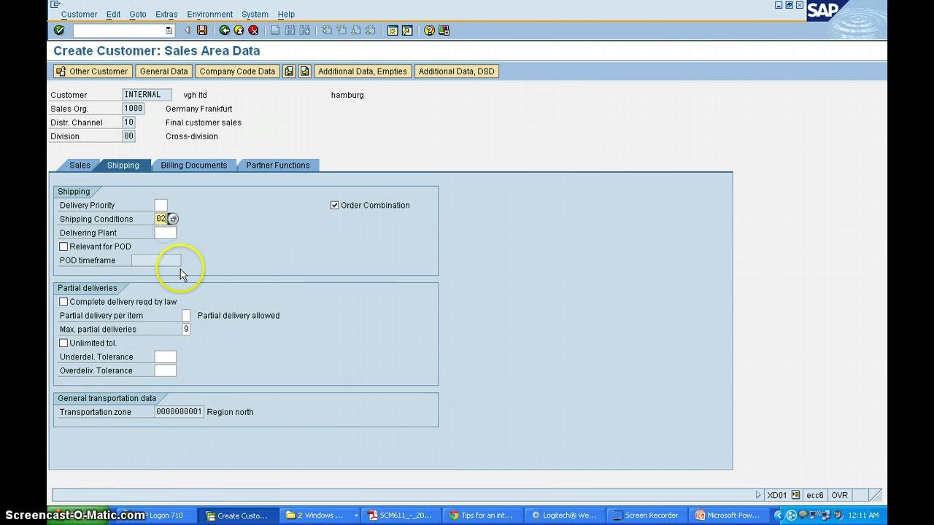
pyautogui.press('Return')
pyautogui.click(186, 163)
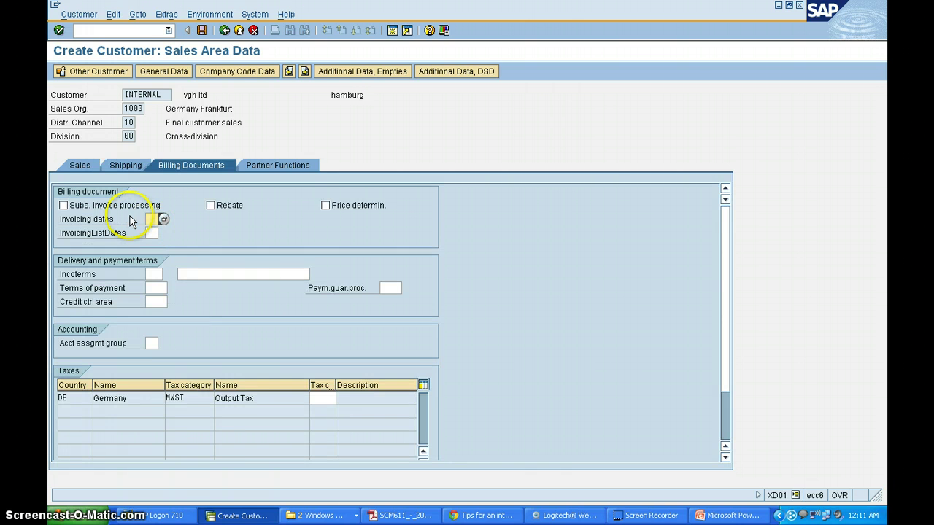
# Step: Set invoicing dates 01 and Incoterms CIF hamburg
pyautogui.click(153, 219)
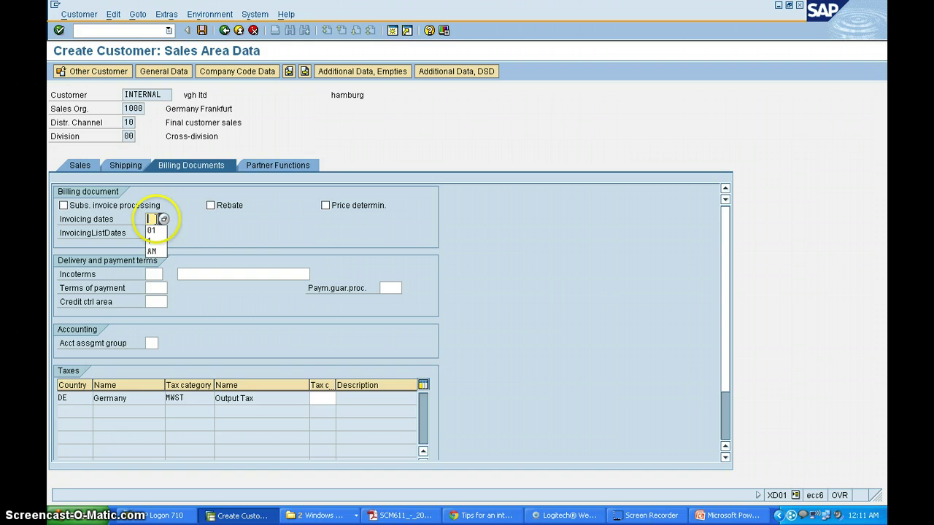
pyautogui.click(152, 230)
pyautogui.click(155, 233)
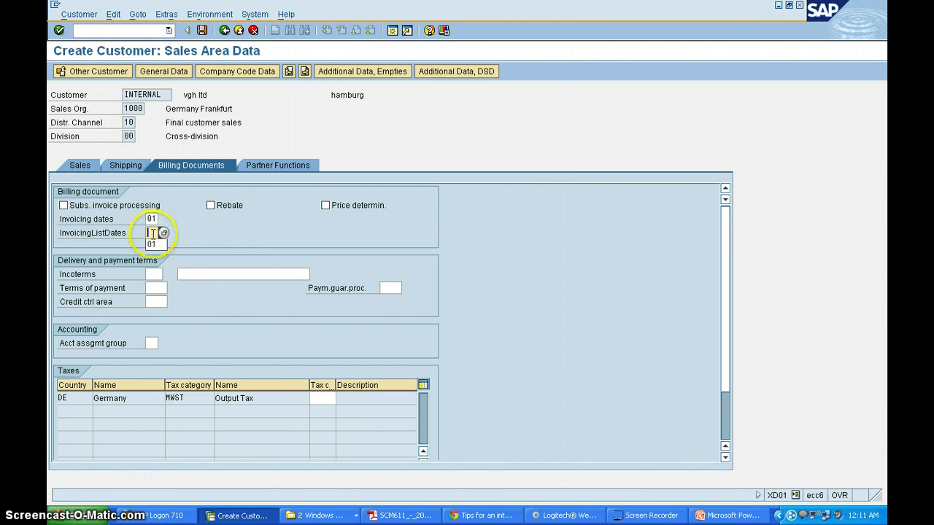
pyautogui.click(152, 276)
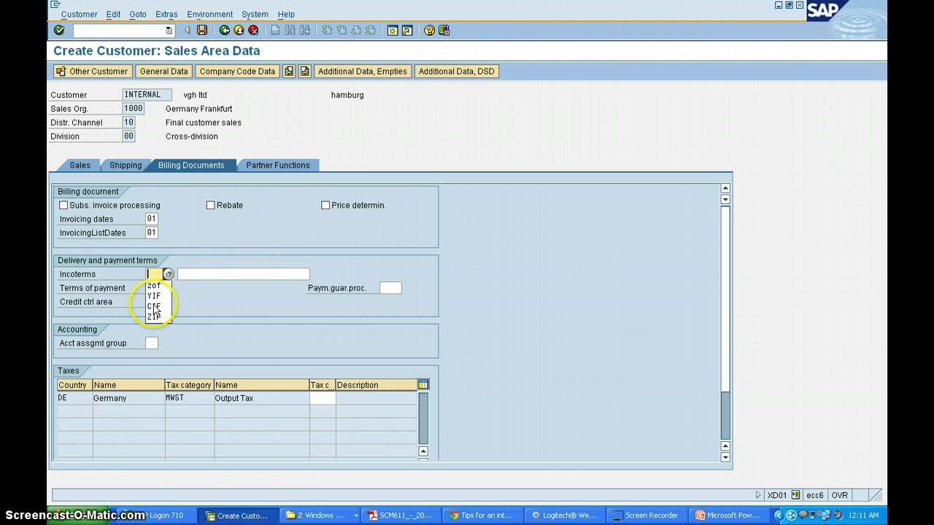
pyautogui.click(154, 305)
pyautogui.click(183, 274)
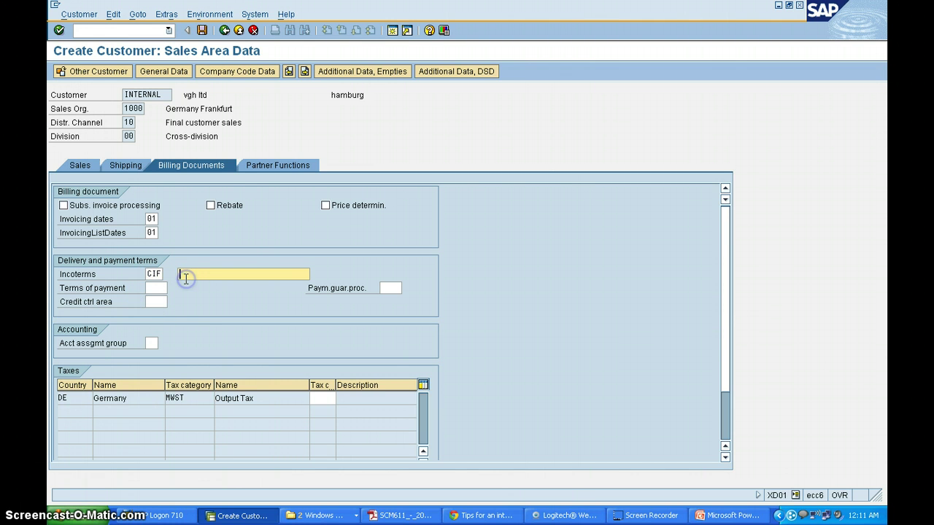
pyautogui.write('hamburg')
pyautogui.click(184, 287)
# Step: Set payment terms 0002, account assignment group 01 and tax classification 1
pyautogui.click(176, 289)
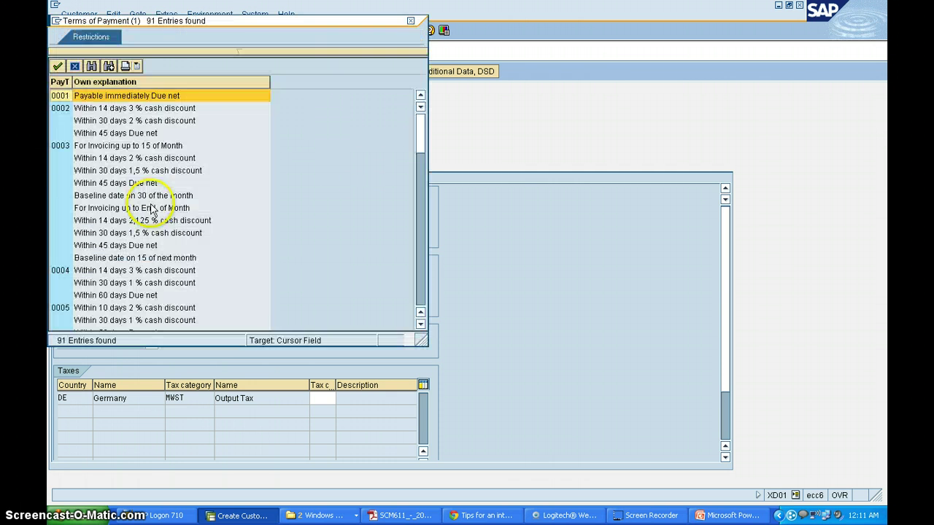
pyautogui.doubleClick(113, 113)
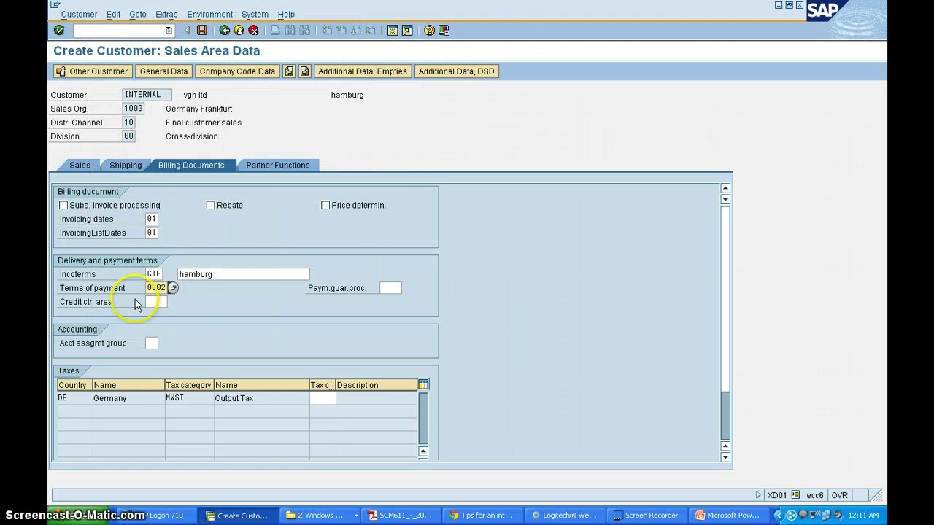
pyautogui.click(151, 344)
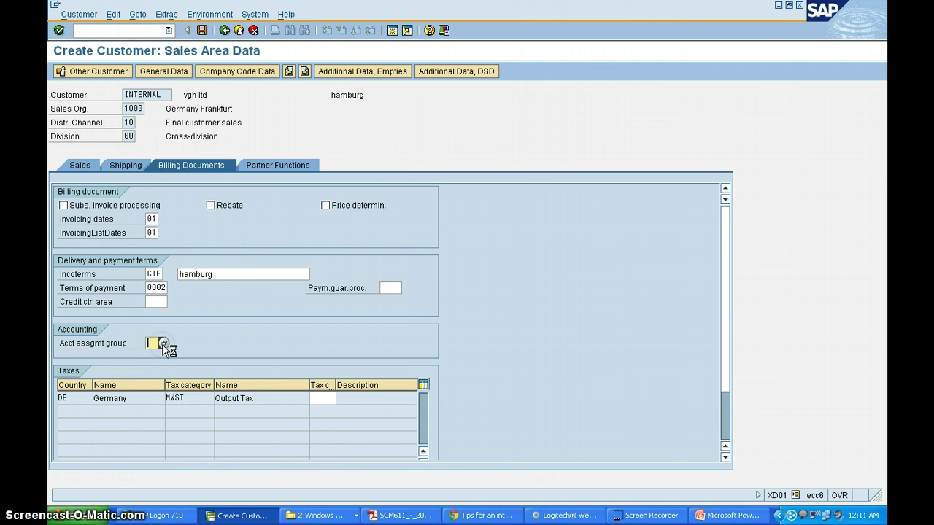
pyautogui.doubleClick(167, 251)
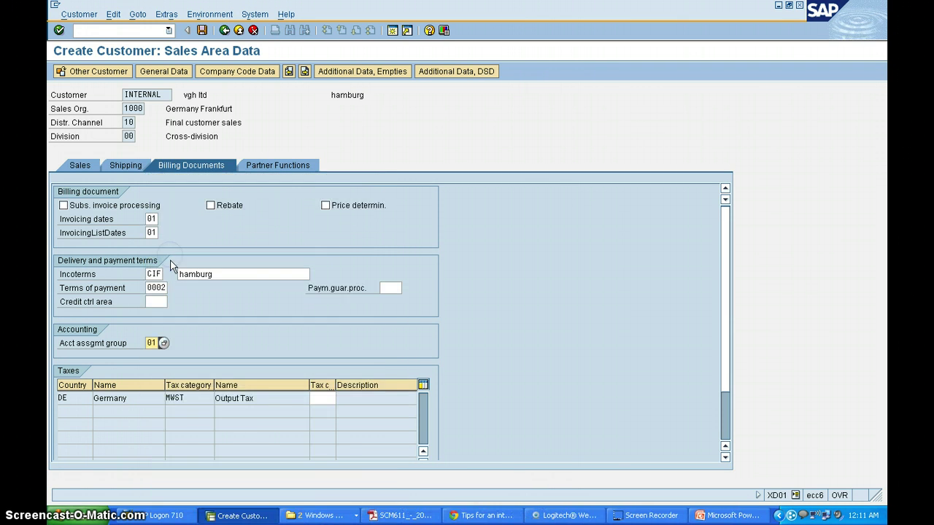
pyautogui.click(321, 398)
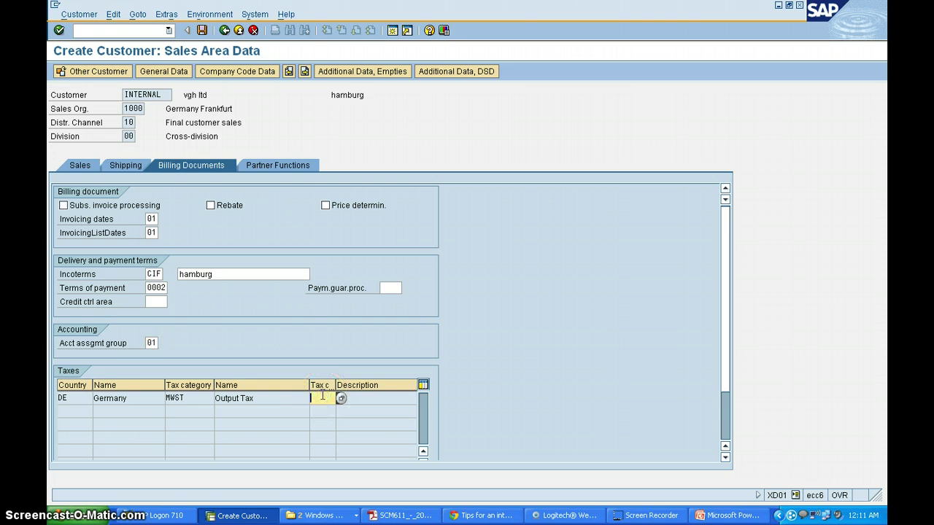
pyautogui.write('1')
pyautogui.press('Return')
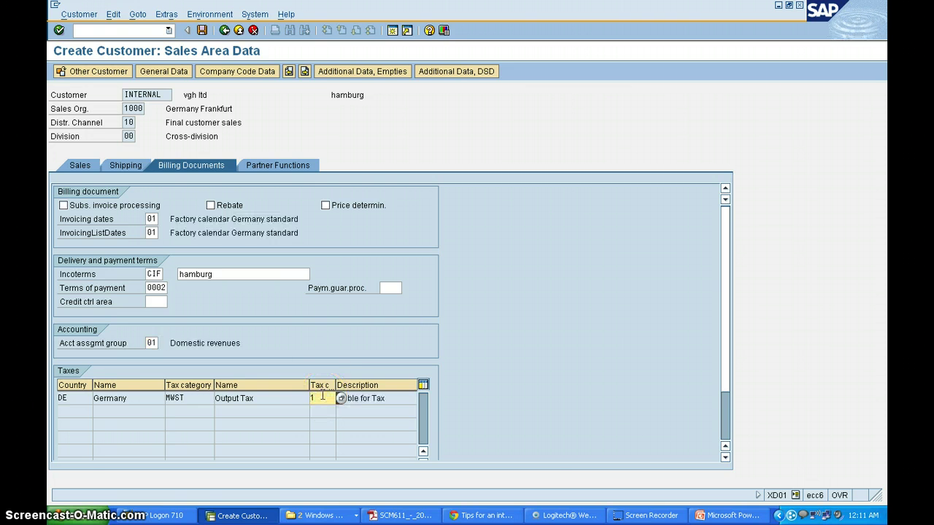
pyautogui.click(289, 166)
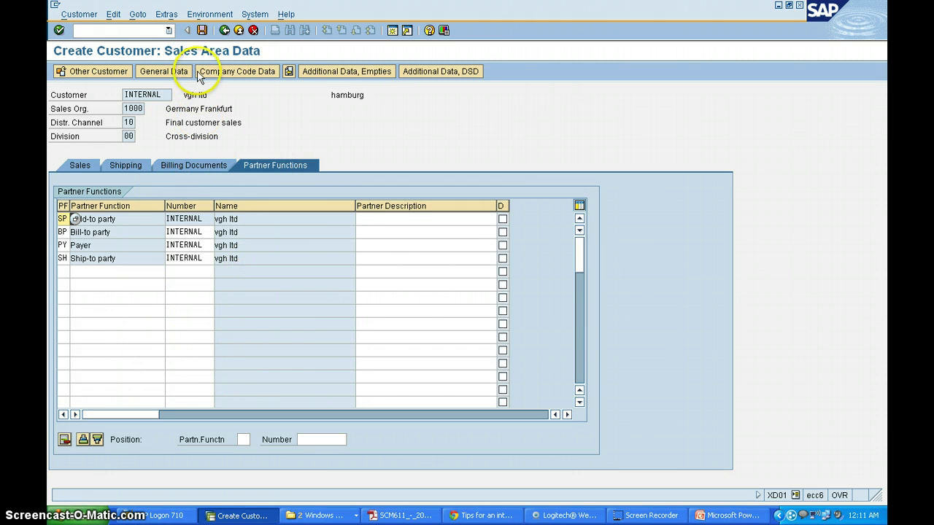
# Step: Save the new customer for company code 1000, sales area 1000/10/00
pyautogui.click(202, 31)
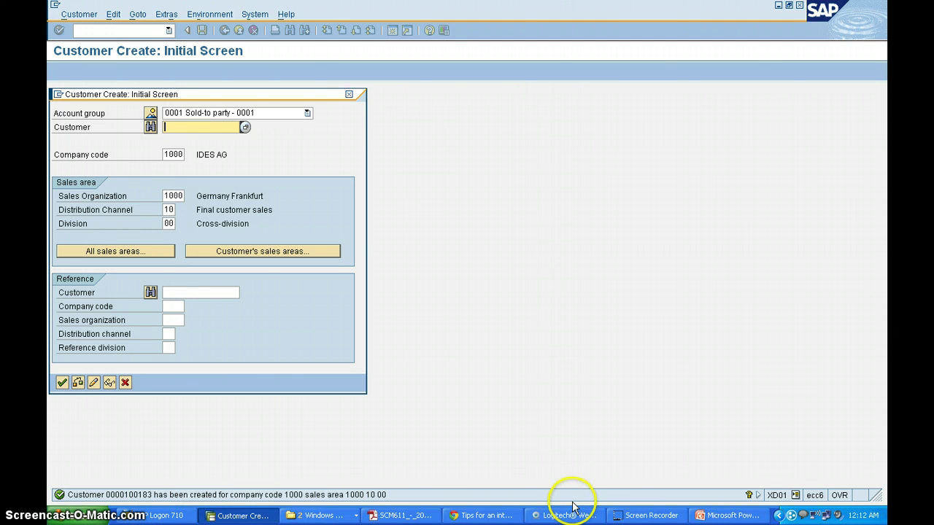
pyautogui.click(651, 516)
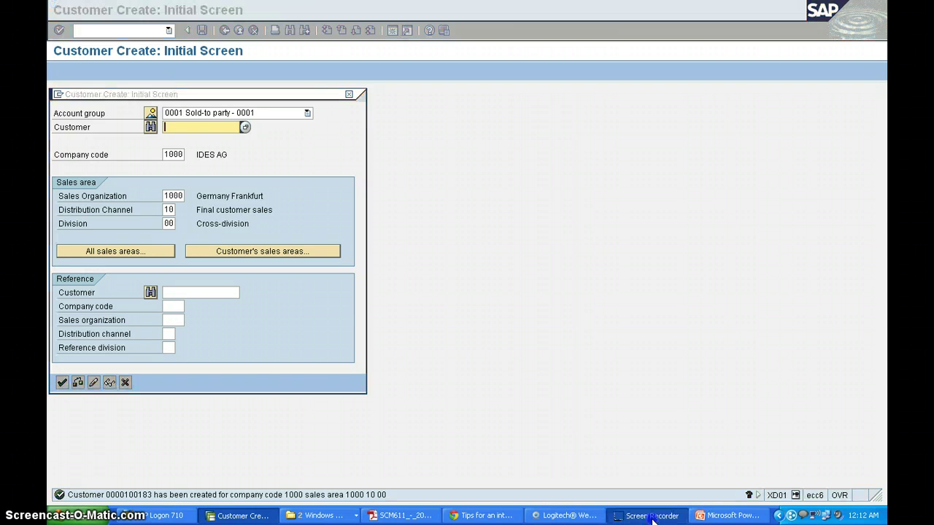